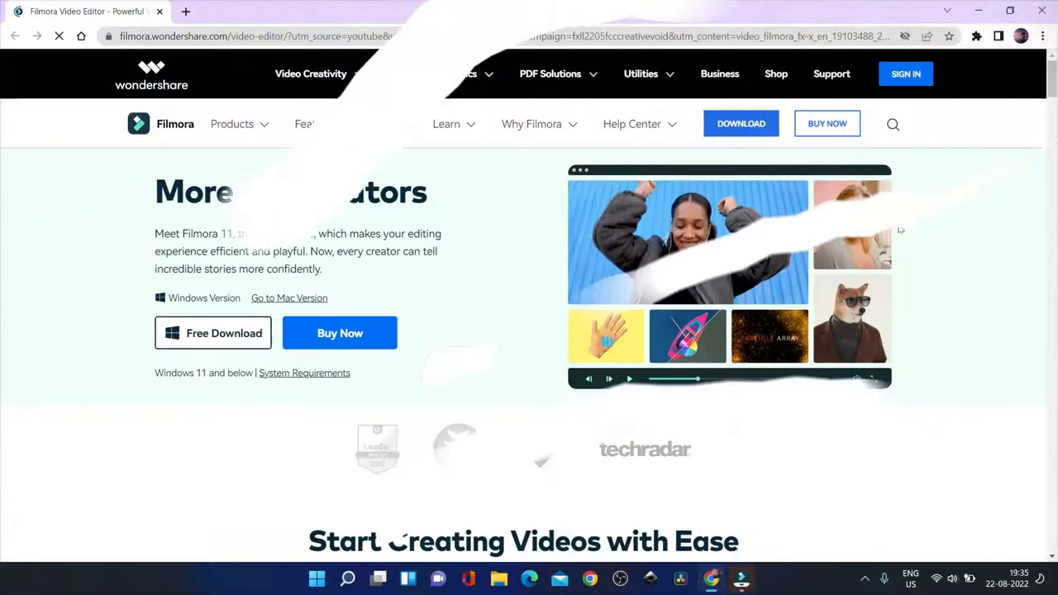
{"action": "scroll", "coordinate": [898, 223], "scroll_direction": "down", "scroll_amount": 3}
{"action": "scroll", "coordinate": [898, 223], "scroll_direction": "down", "scroll_amount": 5}
{"action": "scroll", "coordinate": [898, 223], "scroll_direction": "down", "scroll_amount": 5}
{"action": "scroll", "coordinate": [900, 229], "scroll_direction": "down", "scroll_amount": 5}
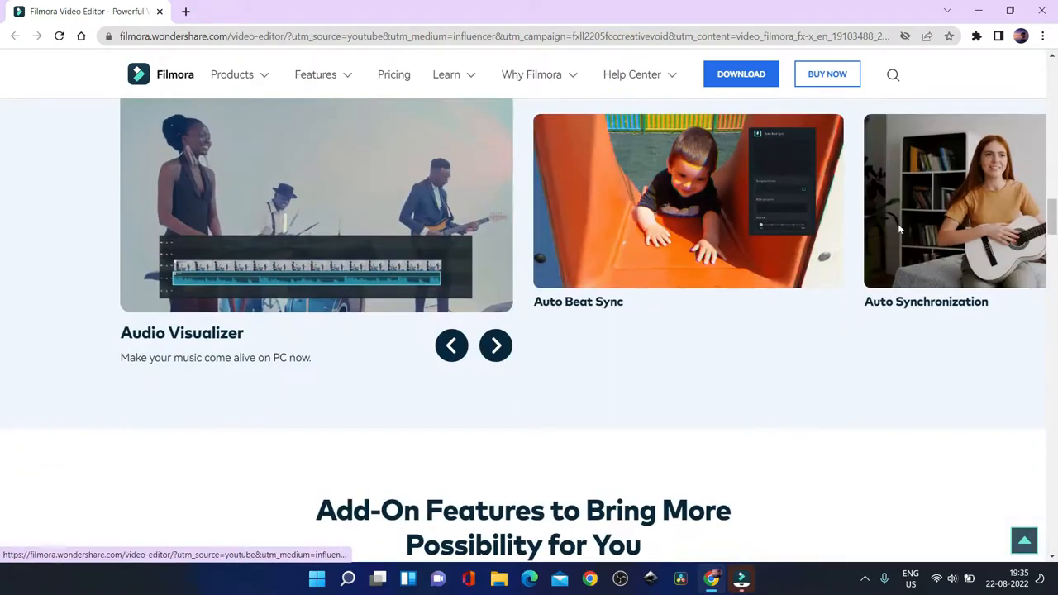
{"action": "scroll", "coordinate": [900, 229], "scroll_direction": "down", "scroll_amount": 5}
{"action": "scroll", "coordinate": [900, 229], "scroll_direction": "down", "scroll_amount": 5}
{"action": "scroll", "coordinate": [900, 229], "scroll_direction": "down", "scroll_amount": 4}
{"action": "scroll", "coordinate": [900, 229], "scroll_direction": "down", "scroll_amount": 3}
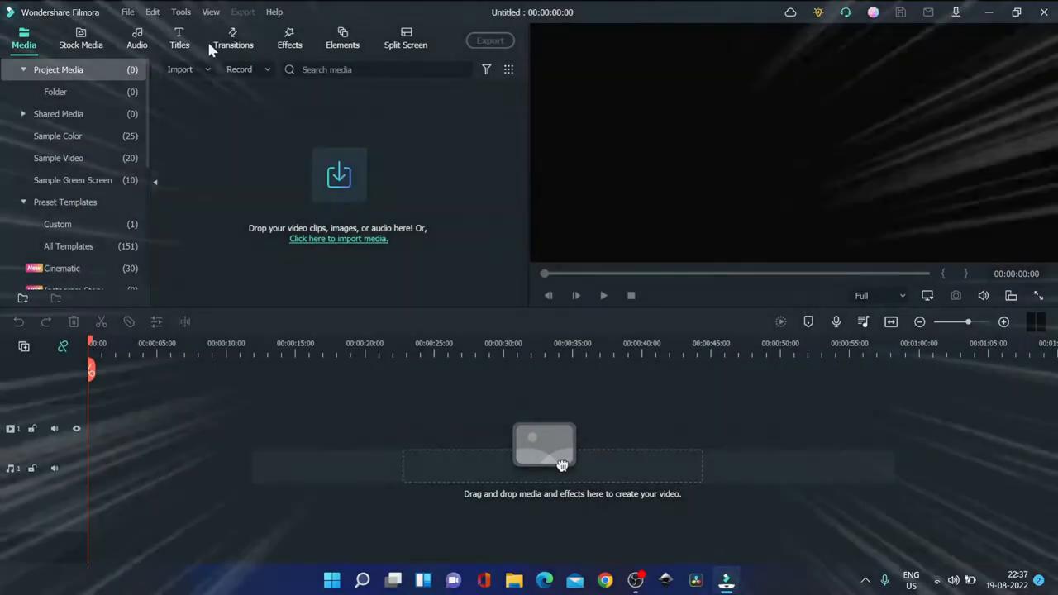
Drag the downloaded balloon-and-van stock clip onto the timeline, keeping project settings
{"action": "left_click", "coordinate": [81, 45]}
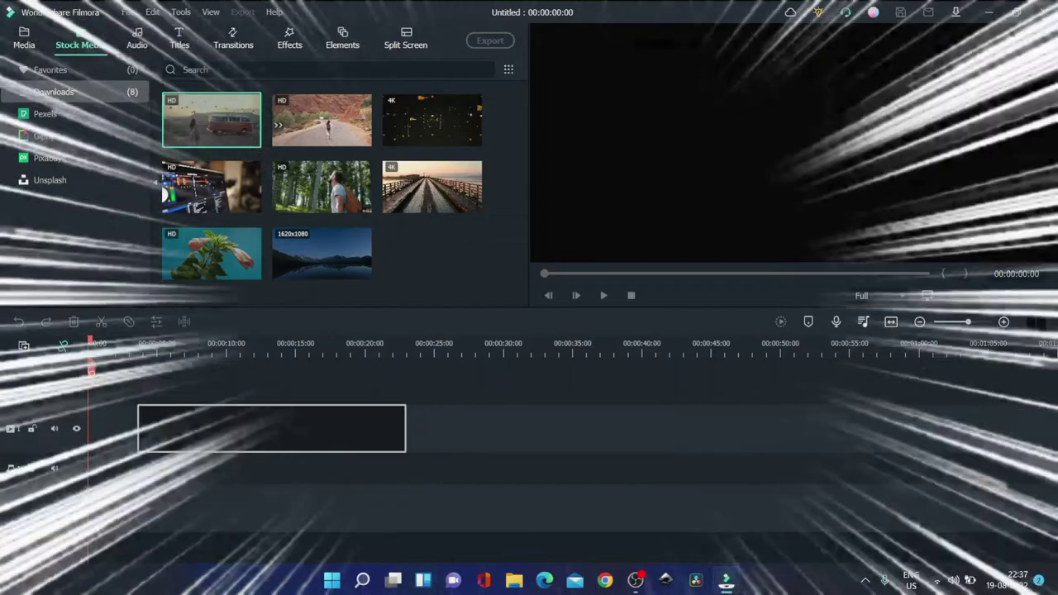
{"action": "left_click_drag", "start_coordinate": [211, 120], "coordinate": [273, 428]}
{"action": "left_click", "coordinate": [613, 302]}
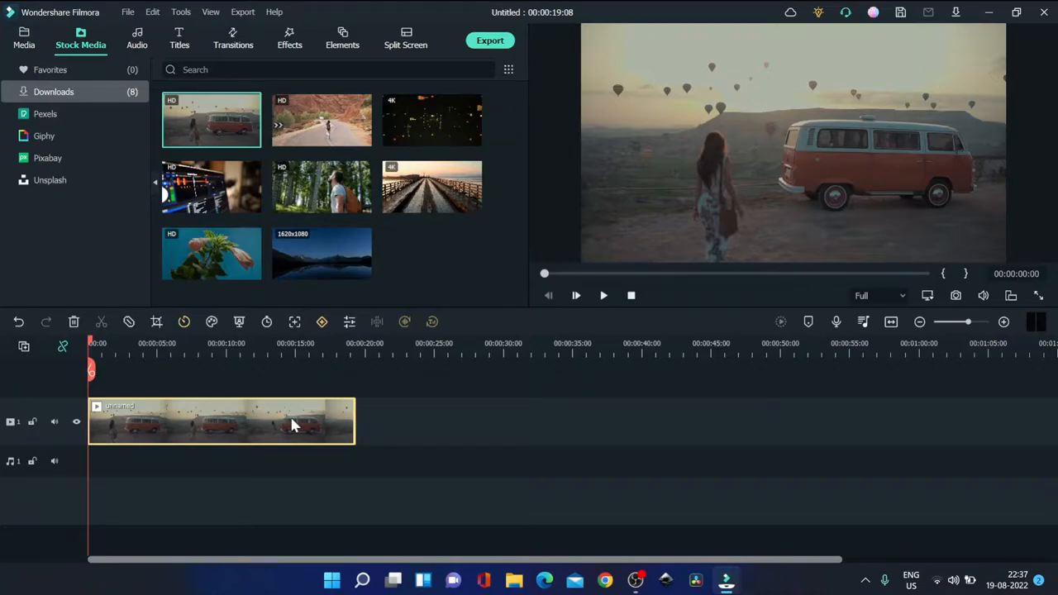
Apply the Film Stock preset in the clip's Advanced Color Correction and go to manual adjustments
{"action": "right_click", "coordinate": [291, 425]}
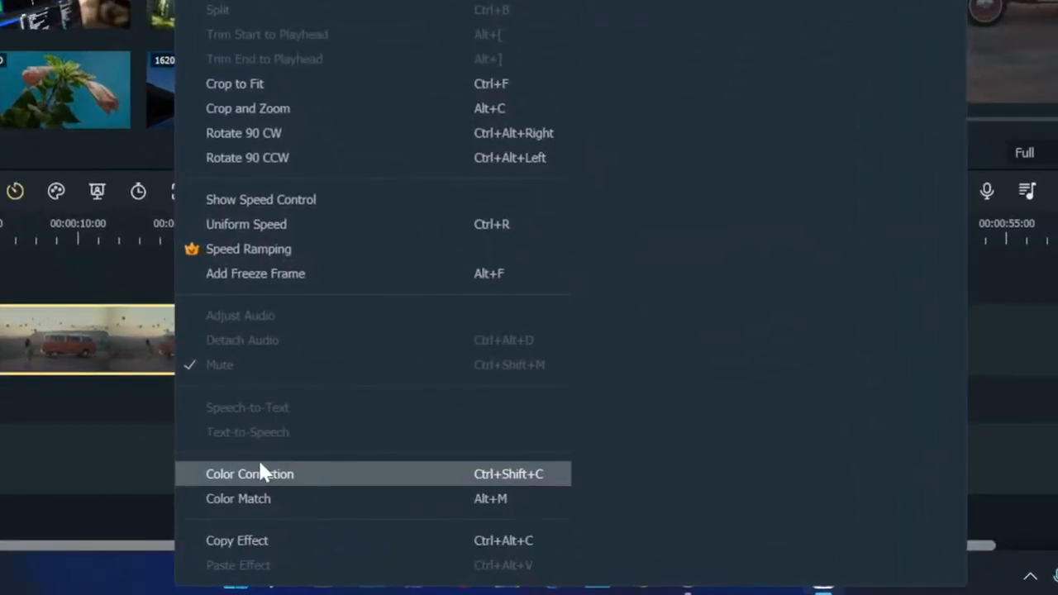
{"action": "left_click", "coordinate": [258, 478]}
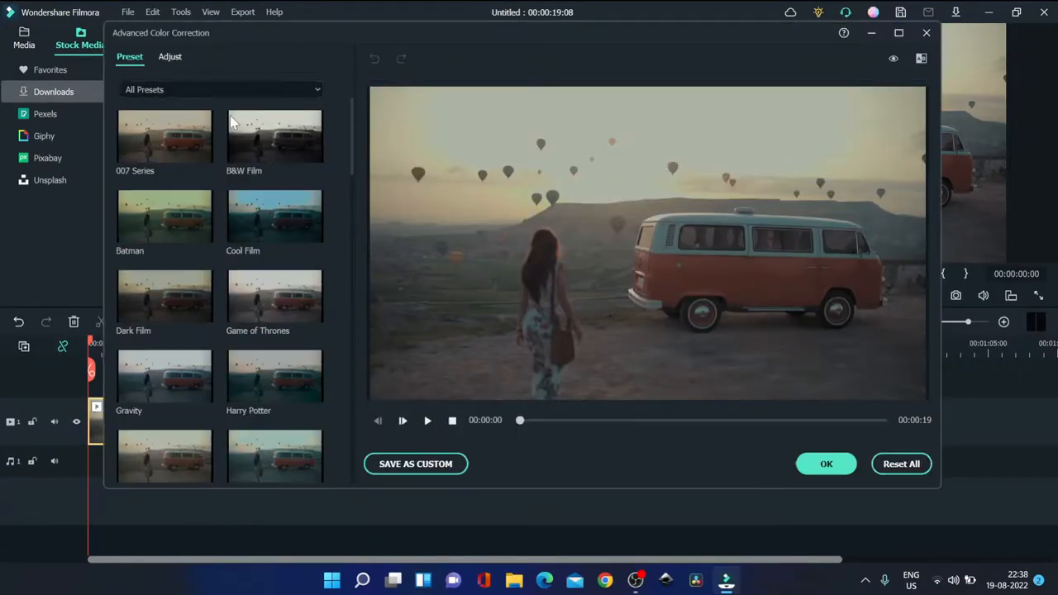
{"action": "scroll", "coordinate": [234, 141], "scroll_direction": "down", "scroll_amount": 5}
{"action": "scroll", "coordinate": [234, 140], "scroll_direction": "down", "scroll_amount": 1}
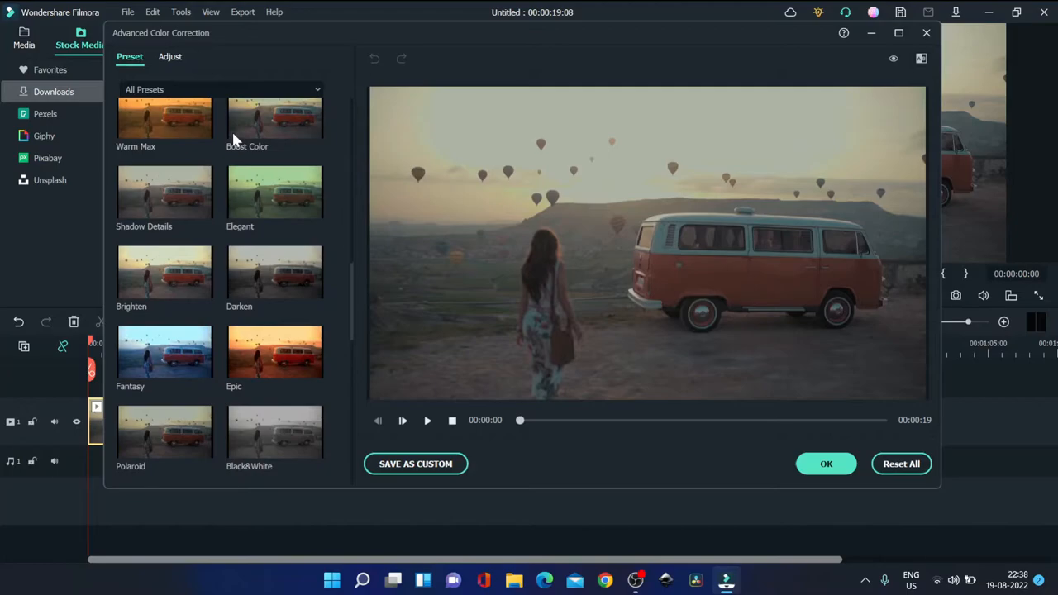
{"action": "scroll", "coordinate": [234, 140], "scroll_direction": "down", "scroll_amount": 5}
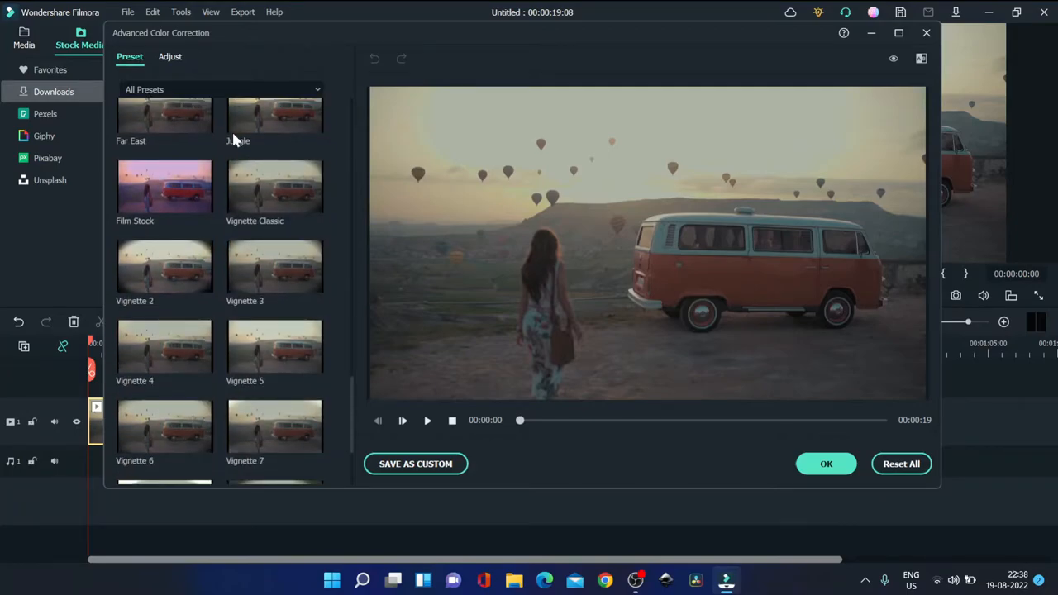
{"action": "left_click", "coordinate": [165, 181]}
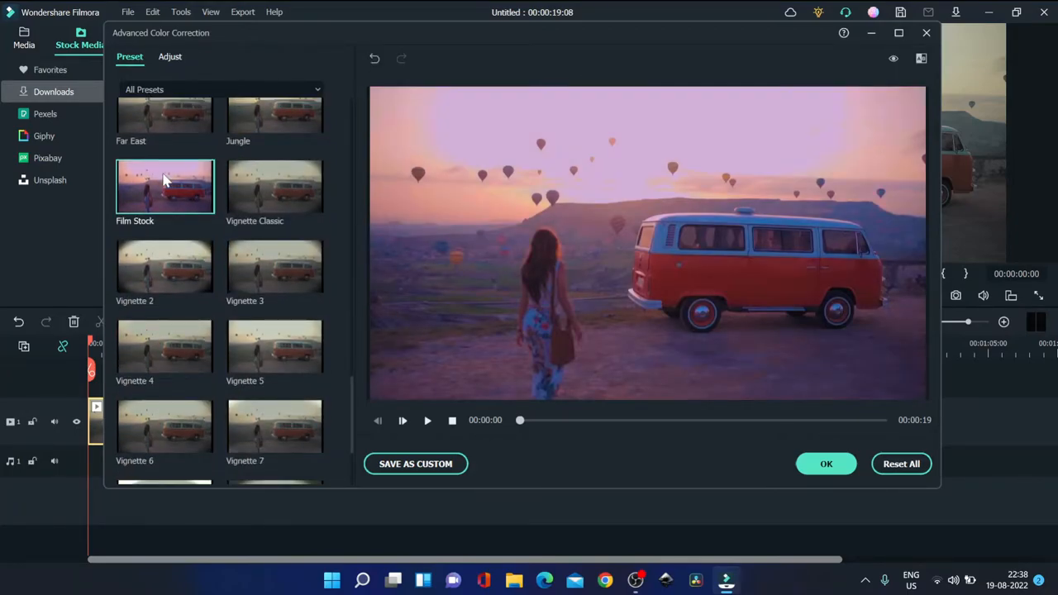
{"action": "left_click", "coordinate": [168, 60]}
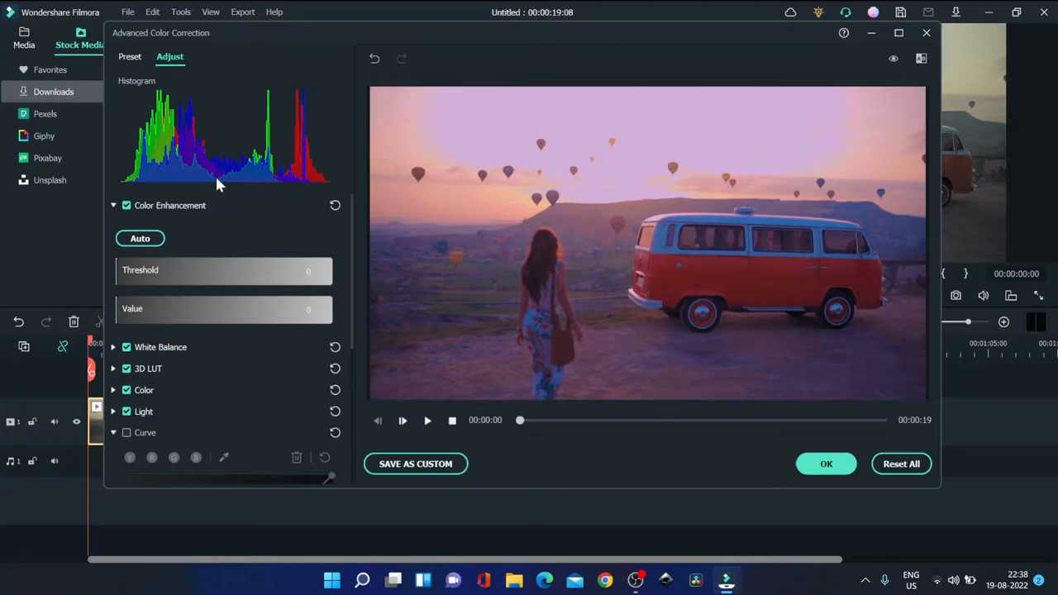
{"action": "scroll", "coordinate": [222, 395], "scroll_direction": "down", "scroll_amount": 3}
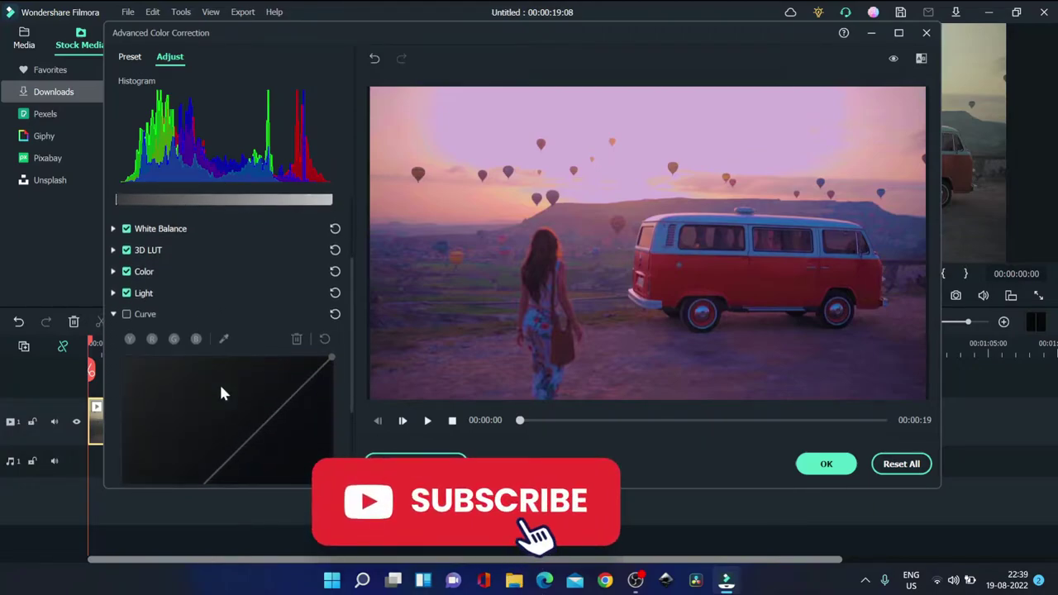
{"action": "scroll", "coordinate": [222, 395], "scroll_direction": "down", "scroll_amount": 3}
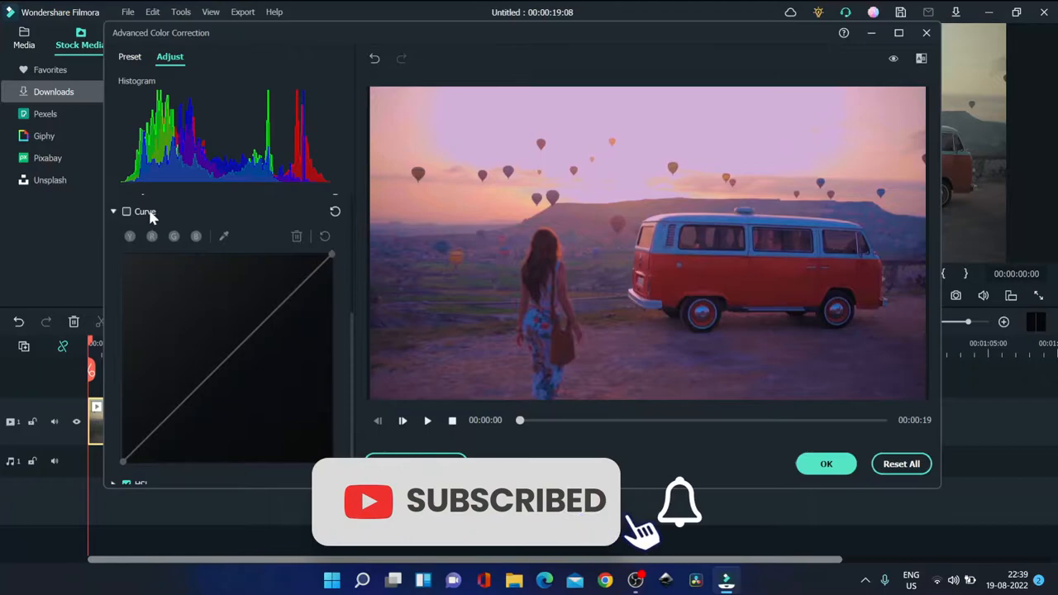
Tick the Curve checkbox in the Adjust panel to enable curve grading
{"action": "left_click", "coordinate": [149, 214]}
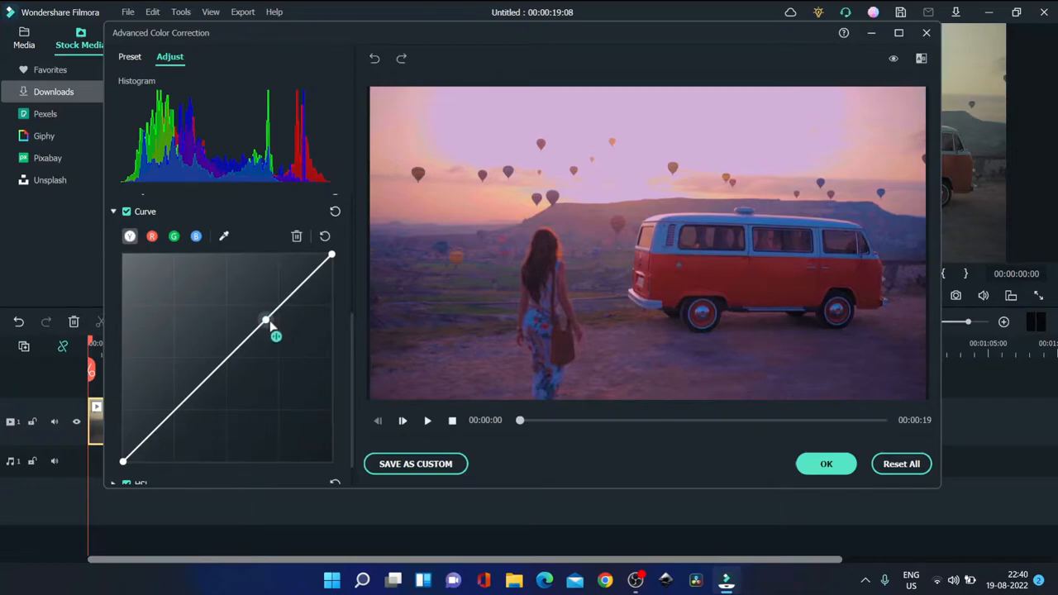
Bend the Y curve to darken the image, then view the R, G and B channel curves
{"action": "mouse_move", "coordinate": [270, 324]}
{"action": "left_mouse_down"}
{"action": "mouse_move", "coordinate": [267, 382]}
{"action": "mouse_move", "coordinate": [297, 411]}
{"action": "mouse_move", "coordinate": [273, 347]}
{"action": "left_mouse_up"}
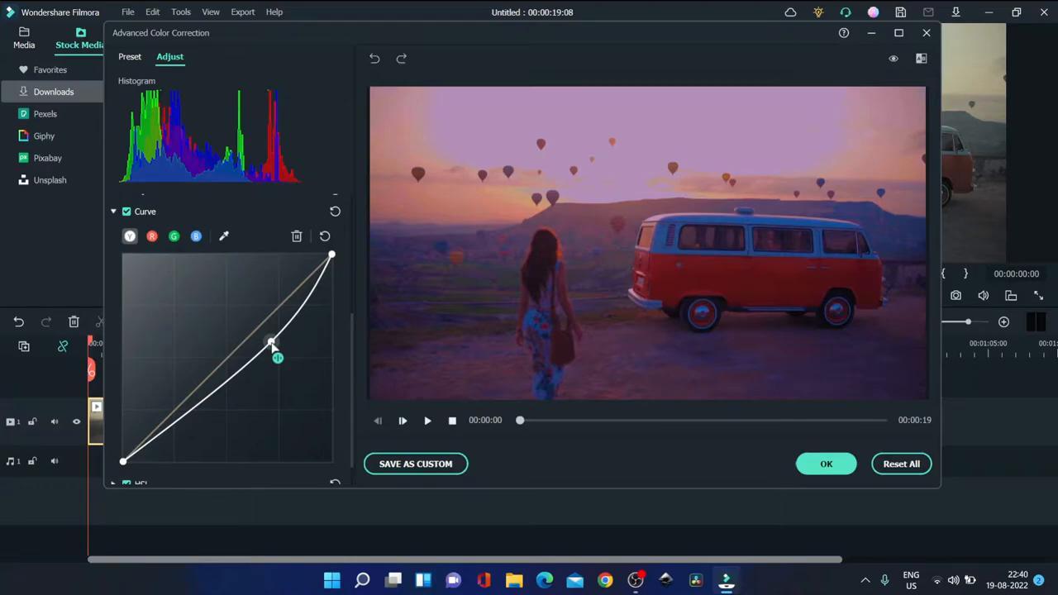
{"action": "left_click", "coordinate": [152, 237]}
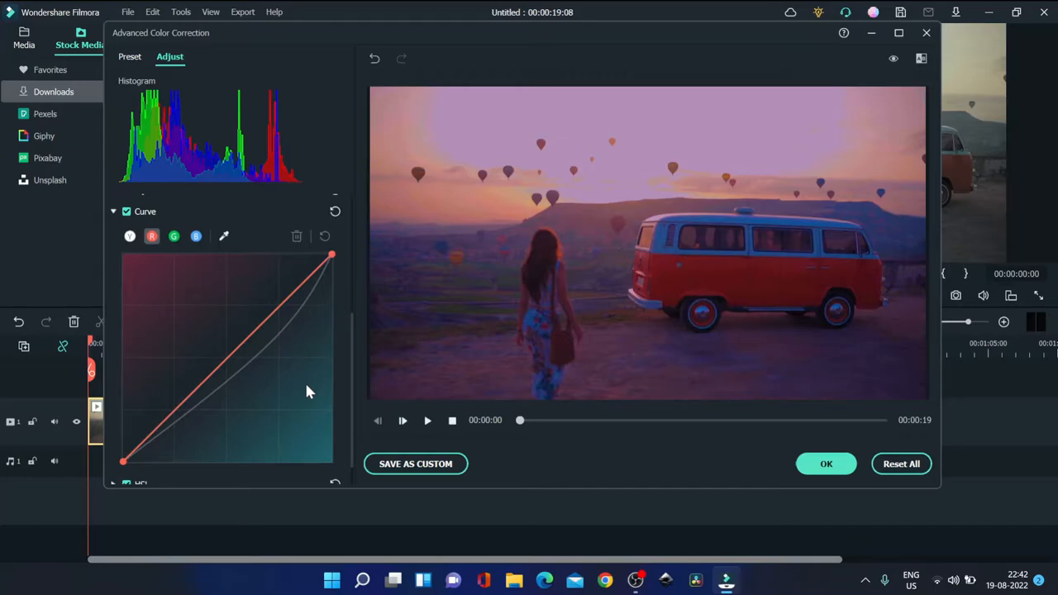
{"action": "left_click", "coordinate": [174, 237]}
{"action": "left_click", "coordinate": [196, 237]}
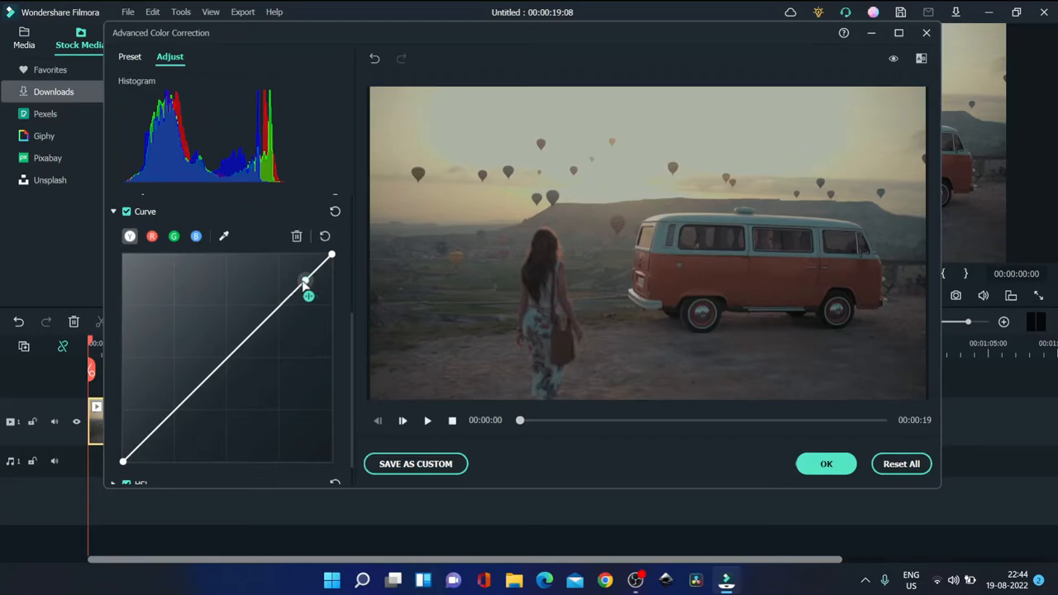
Raise the highlight point and add a lowered shadow point, forming an S-curve on Y
{"action": "left_click_drag", "start_coordinate": [305, 284], "coordinate": [278, 278]}
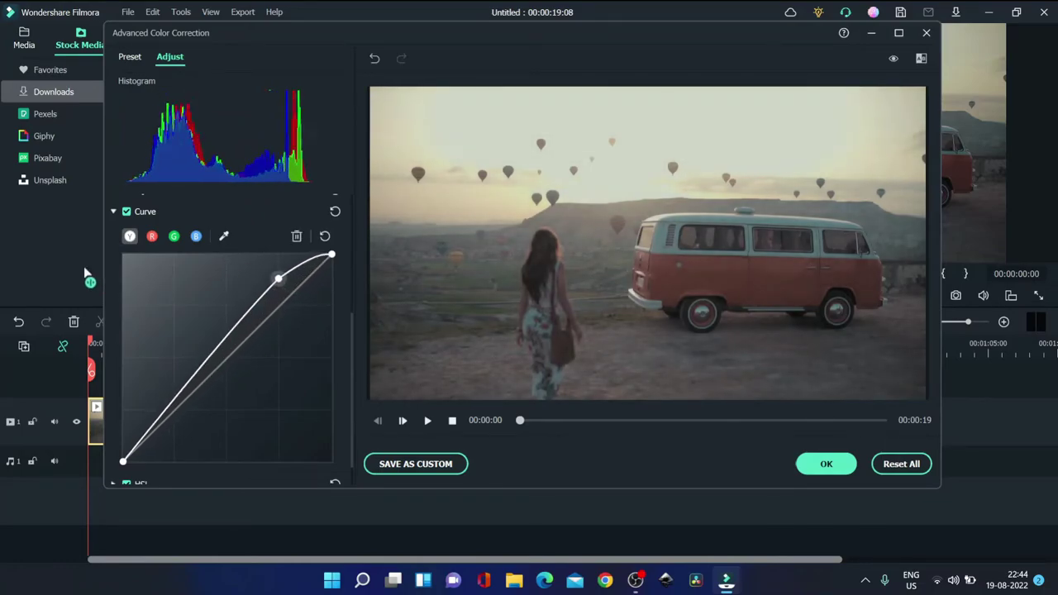
{"action": "left_click", "coordinate": [177, 397]}
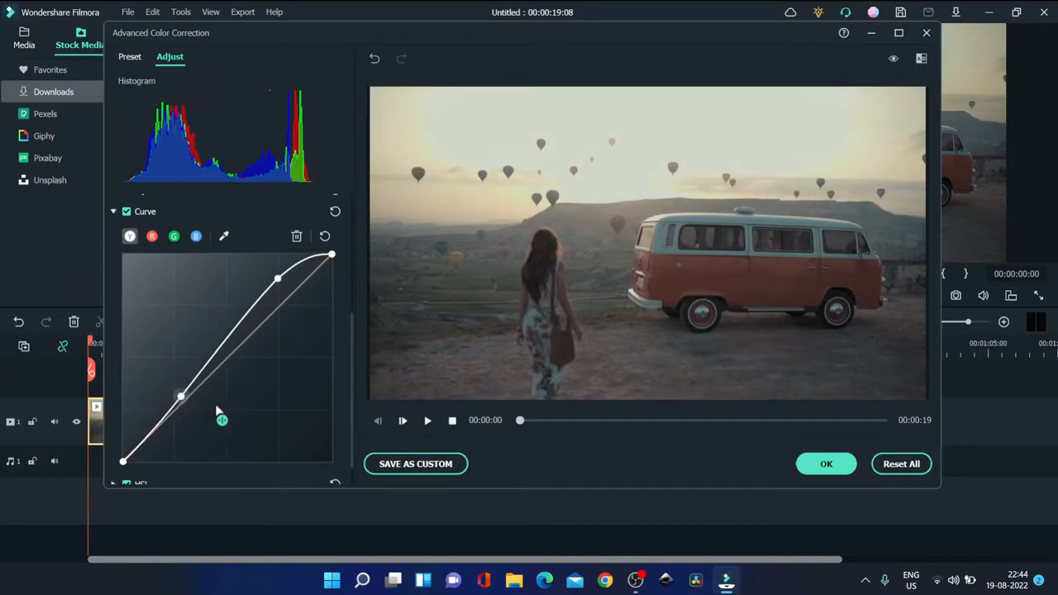
{"action": "left_click_drag", "start_coordinate": [217, 411], "coordinate": [388, 512]}
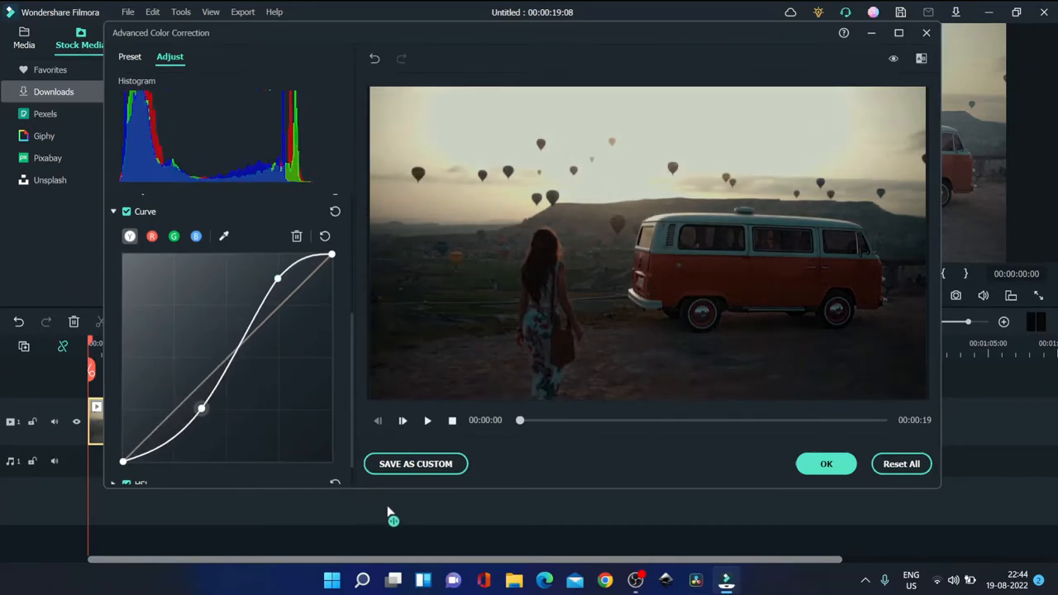
{"action": "left_click_drag", "start_coordinate": [388, 513], "coordinate": [428, 526]}
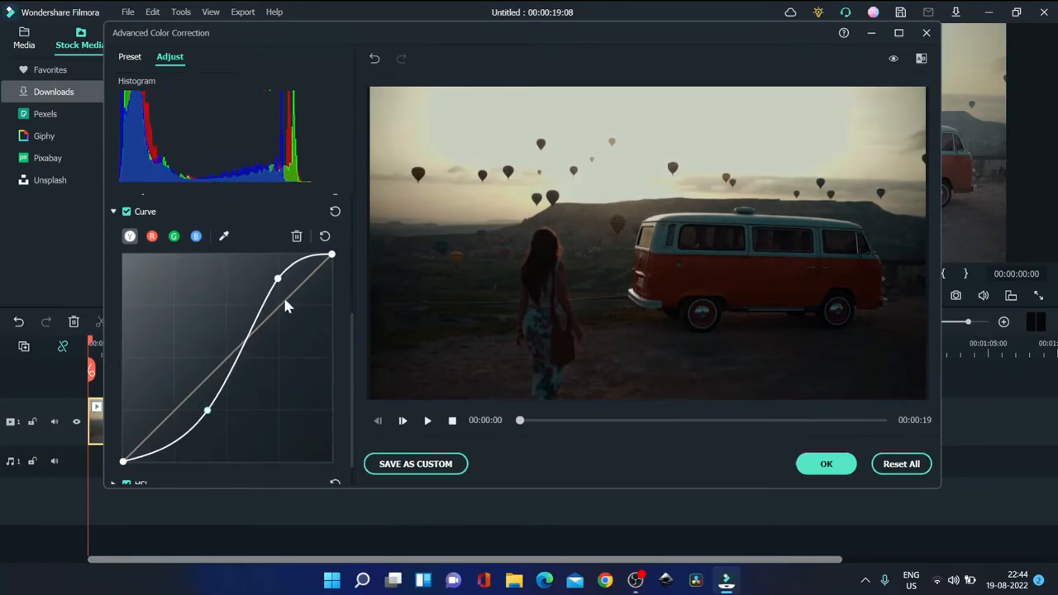
Nudge the highlight and shadow points left and lower to refine the S-curve contrast
{"action": "mouse_move", "coordinate": [277, 280]}
{"action": "left_mouse_down"}
{"action": "mouse_move", "coordinate": [243, 286]}
{"action": "mouse_move", "coordinate": [246, 270]}
{"action": "left_mouse_up"}
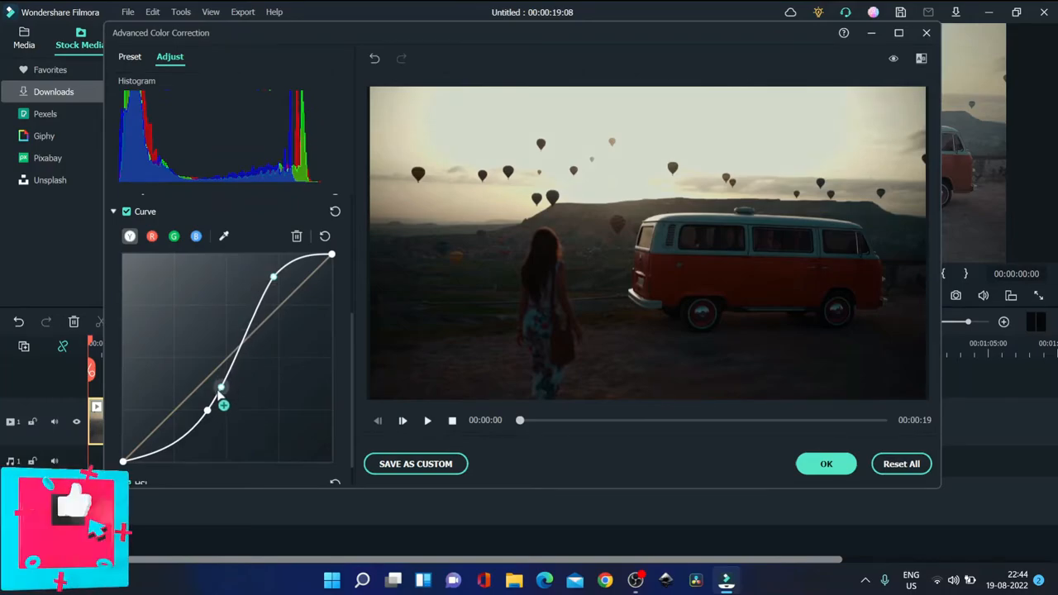
{"action": "left_click_drag", "start_coordinate": [212, 424], "coordinate": [211, 415]}
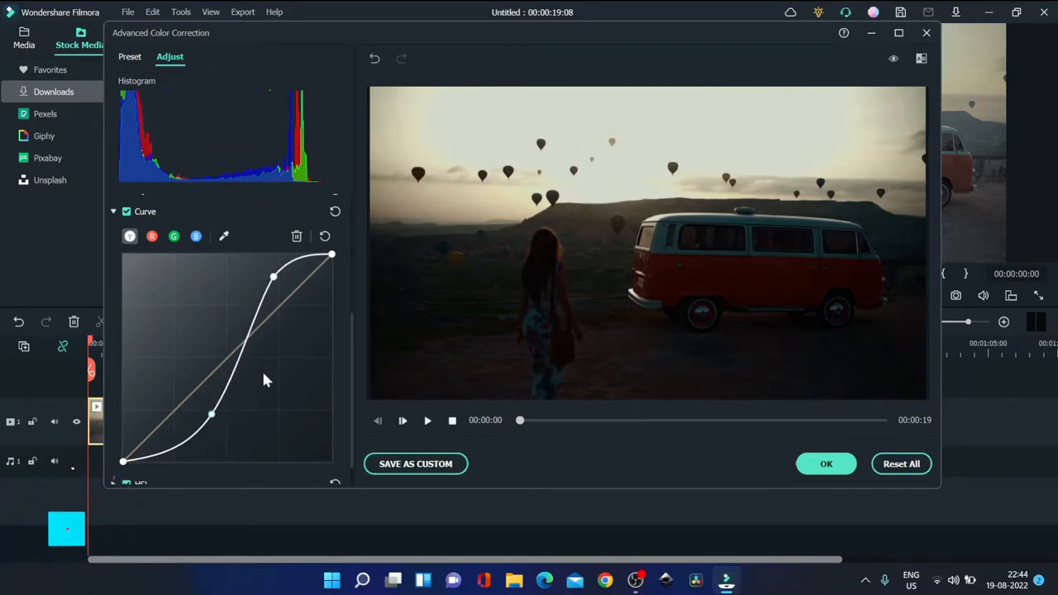
{"action": "left_click_drag", "start_coordinate": [273, 277], "coordinate": [261, 279]}
{"action": "left_click_drag", "start_coordinate": [212, 414], "coordinate": [200, 414]}
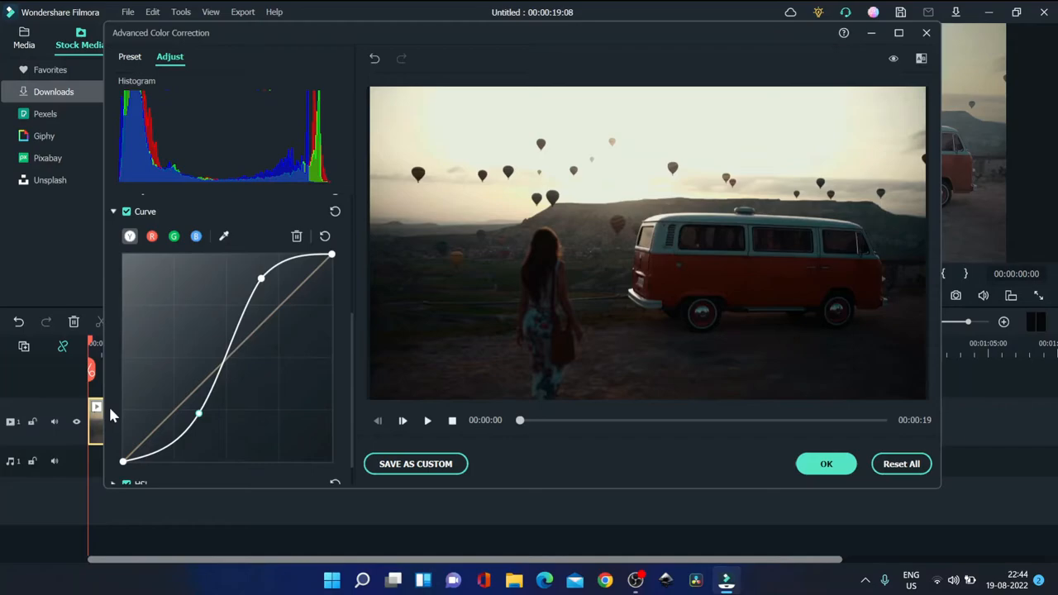
Bow the red channel curve upward through two points for a warmer reddish tint
{"action": "left_click", "coordinate": [151, 236]}
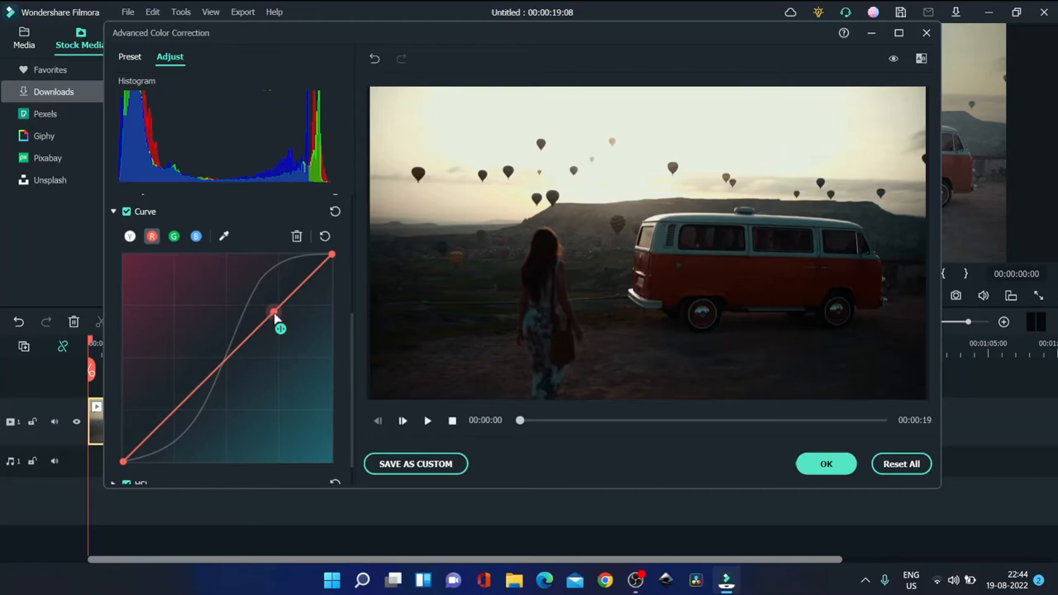
{"action": "left_click_drag", "start_coordinate": [275, 315], "coordinate": [257, 305]}
{"action": "mouse_move", "coordinate": [185, 389]}
{"action": "left_mouse_down"}
{"action": "mouse_move", "coordinate": [206, 392]}
{"action": "mouse_move", "coordinate": [192, 384]}
{"action": "left_mouse_up"}
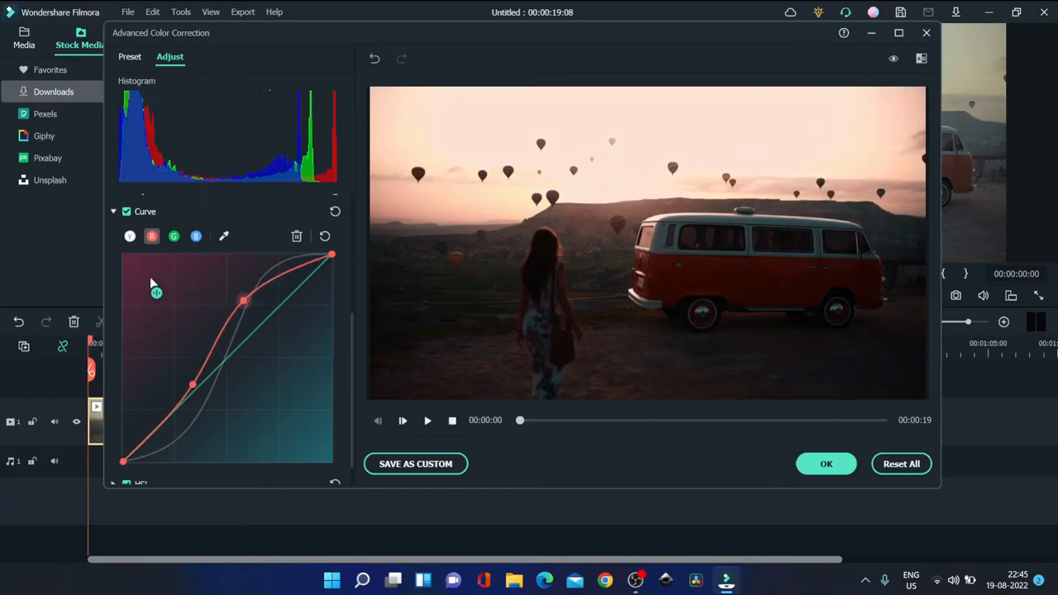
Shape the green channel curve into a soft S with a lifted upper and lowered lower point
{"action": "left_click", "coordinate": [173, 237]}
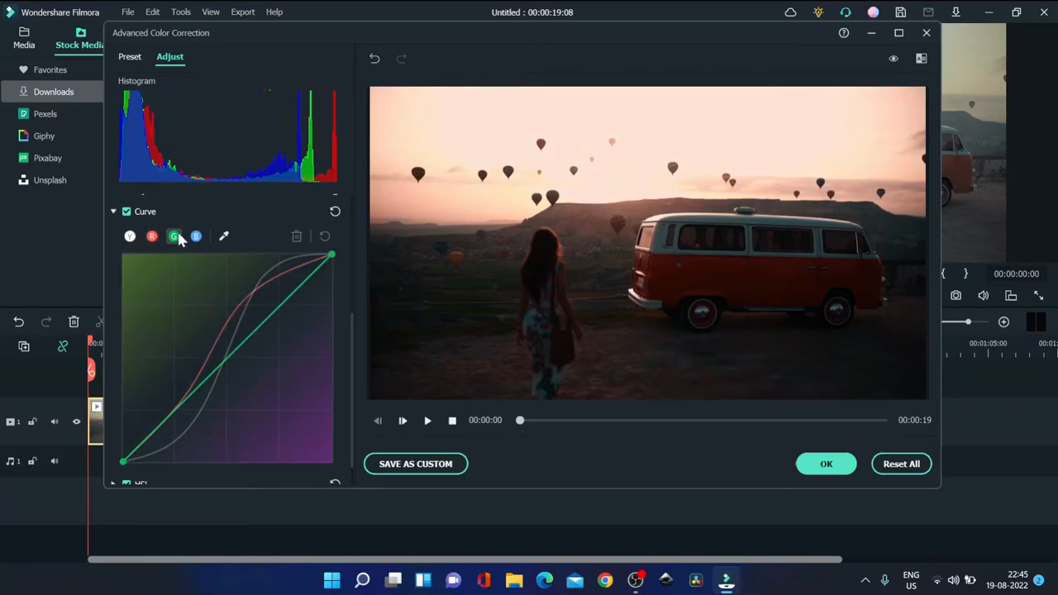
{"action": "left_click", "coordinate": [177, 408]}
{"action": "left_click_drag", "start_coordinate": [178, 407], "coordinate": [185, 404]}
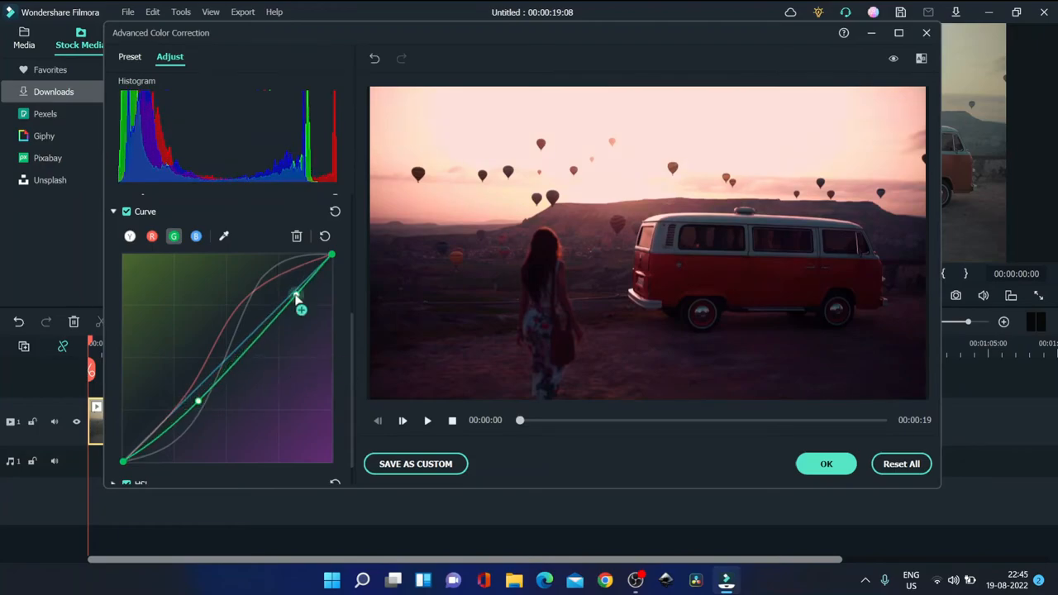
{"action": "left_click_drag", "start_coordinate": [298, 290], "coordinate": [282, 291]}
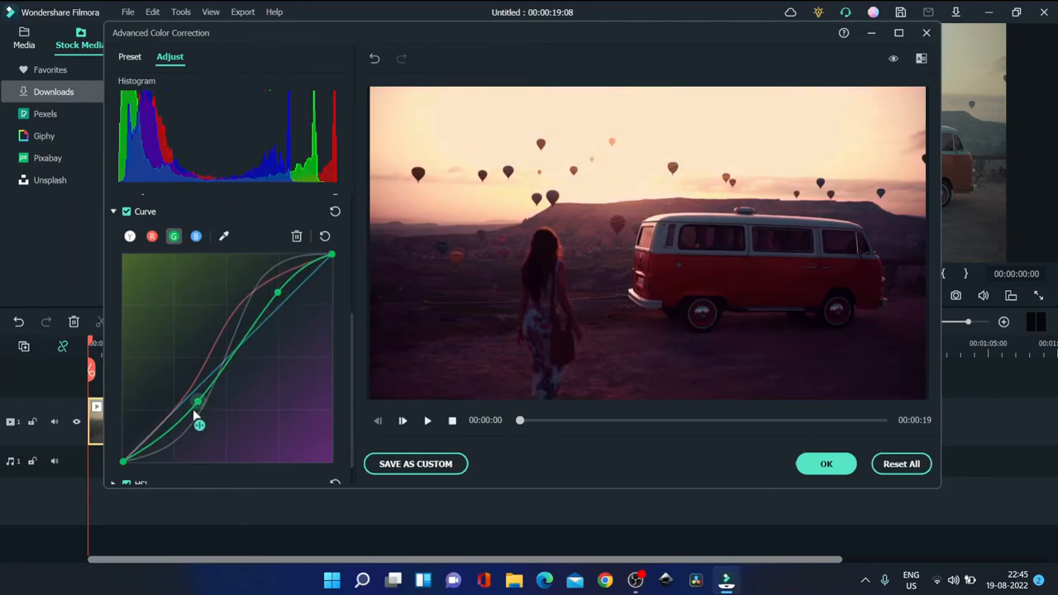
{"action": "mouse_move", "coordinate": [199, 402]}
{"action": "left_mouse_down"}
{"action": "mouse_move", "coordinate": [185, 419]}
{"action": "mouse_move", "coordinate": [199, 421]}
{"action": "left_mouse_up"}
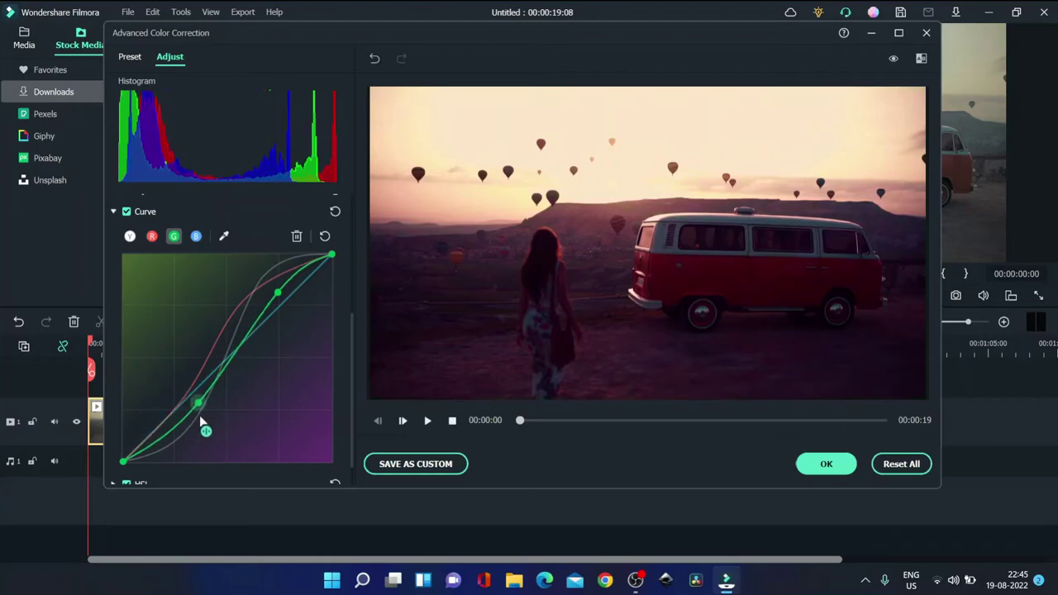
Bow the blue channel curve upward through an upper and a lower control point
{"action": "left_click", "coordinate": [196, 237]}
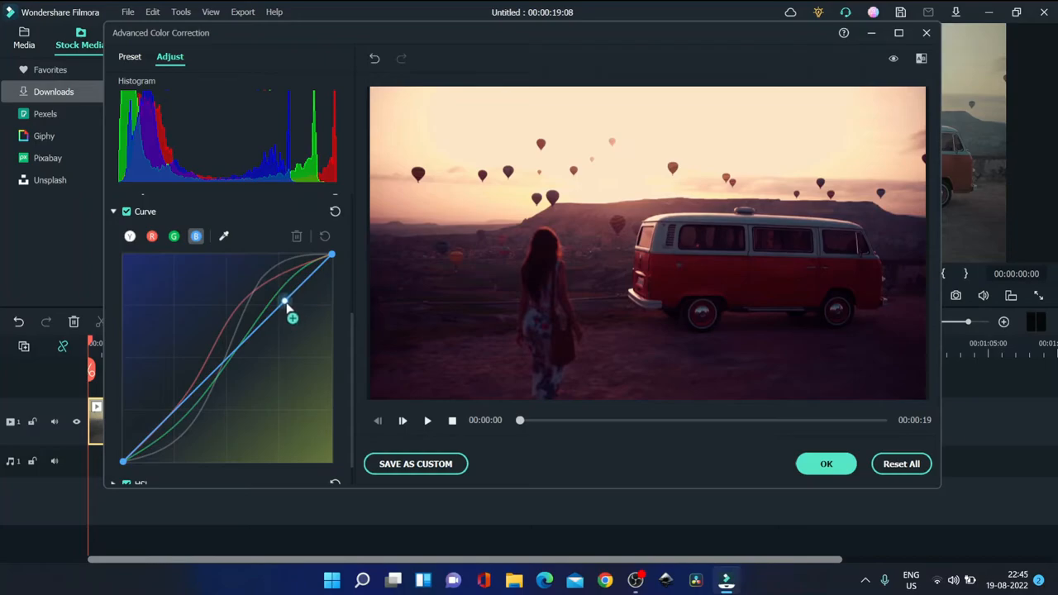
{"action": "left_click_drag", "start_coordinate": [287, 306], "coordinate": [267, 295]}
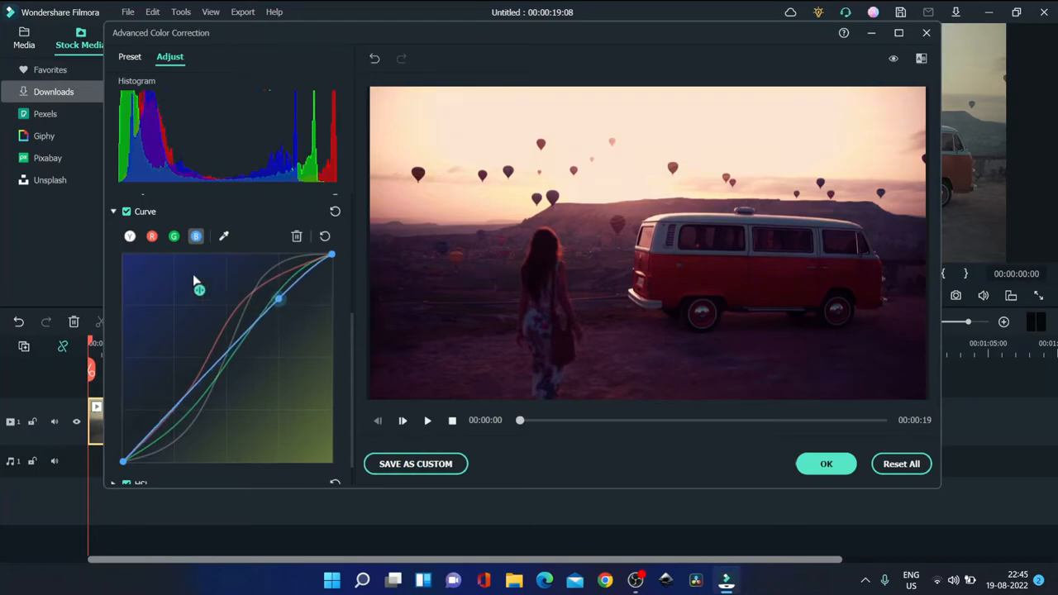
{"action": "left_click", "coordinate": [192, 381]}
{"action": "left_click_drag", "start_coordinate": [192, 381], "coordinate": [202, 386]}
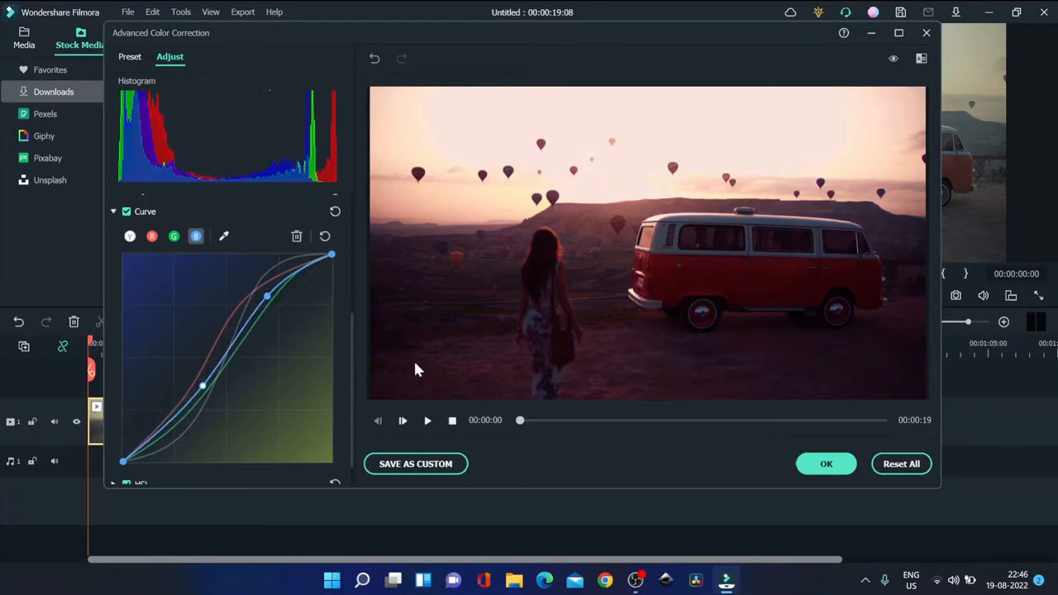
Sample the bright sky with the eyedropper, then undo the extra curve point it added
{"action": "left_click", "coordinate": [226, 238]}
{"action": "left_click", "coordinate": [399, 143]}
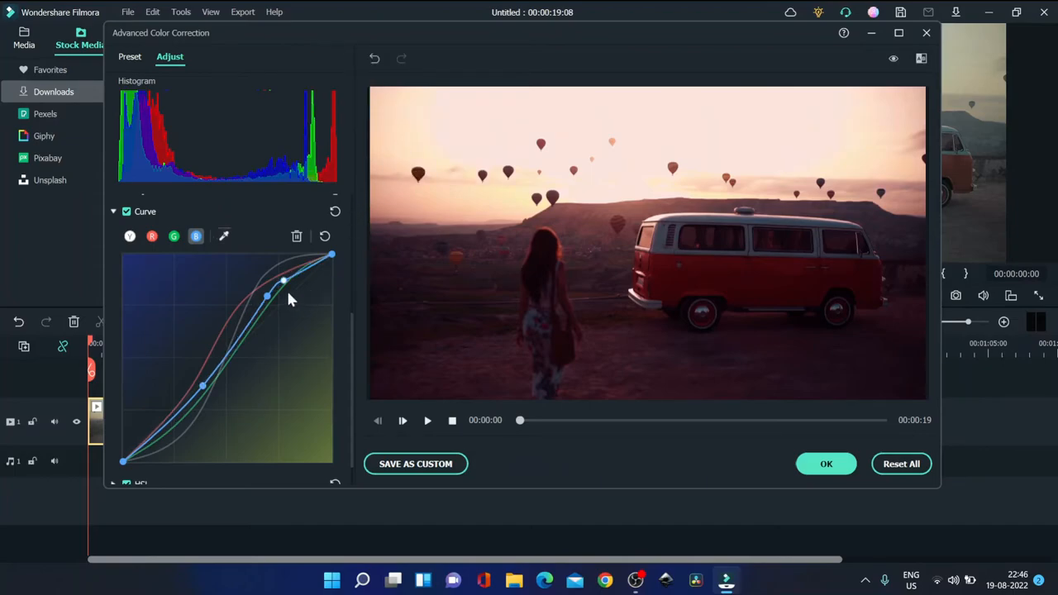
{"action": "key", "text": "ctrl+z"}
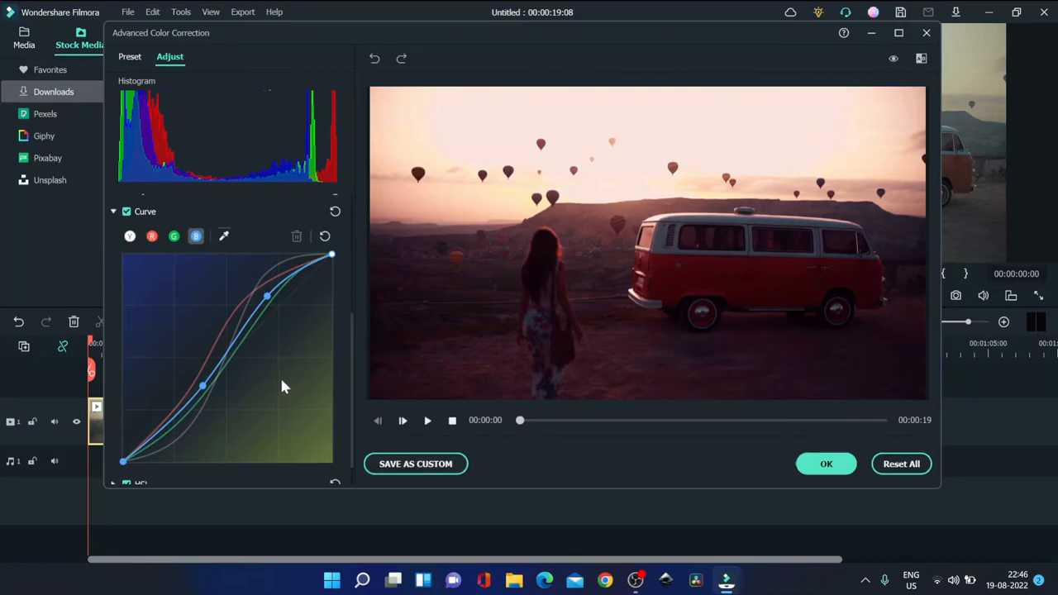
{"action": "scroll", "coordinate": [280, 376], "scroll_direction": "up", "scroll_amount": 5}
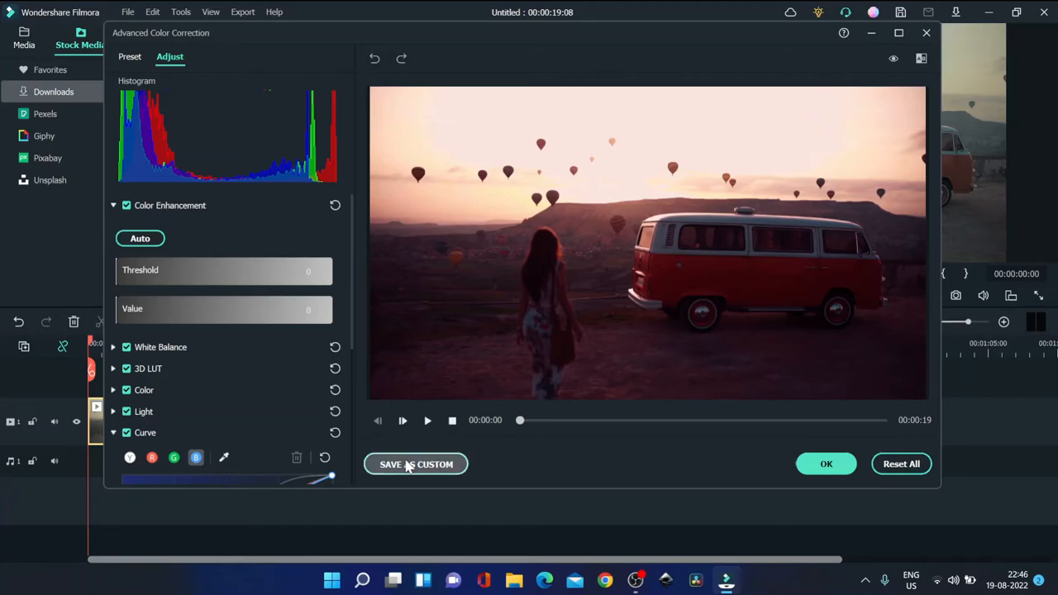
Save the curve grade as a custom preset named 'sunset preset'
{"action": "left_click", "coordinate": [407, 465]}
{"action": "type", "text": "sunse"}
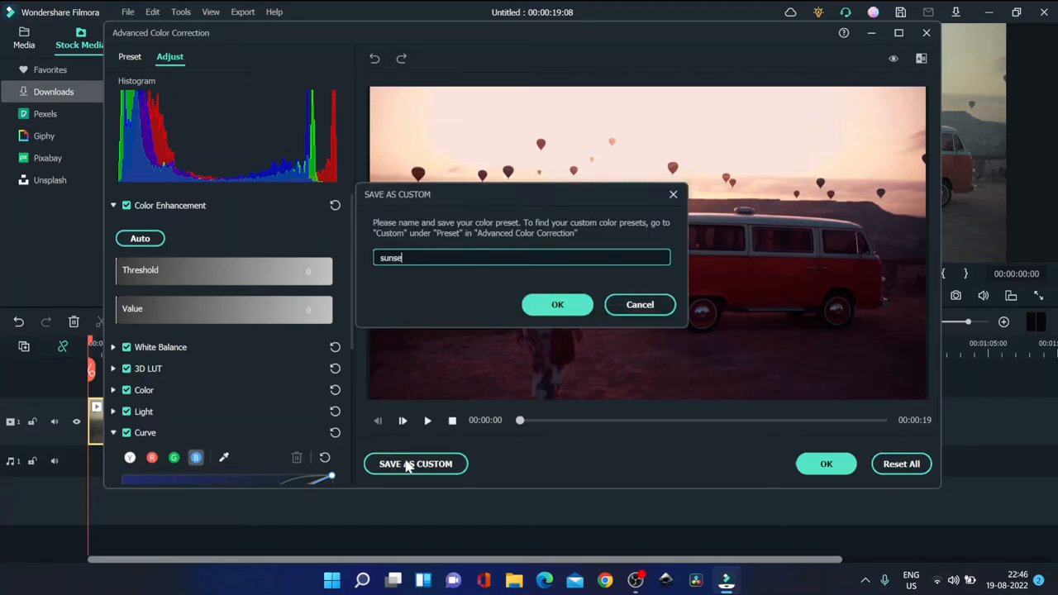
{"action": "type", "text": "t preset"}
{"action": "key", "text": "Return"}
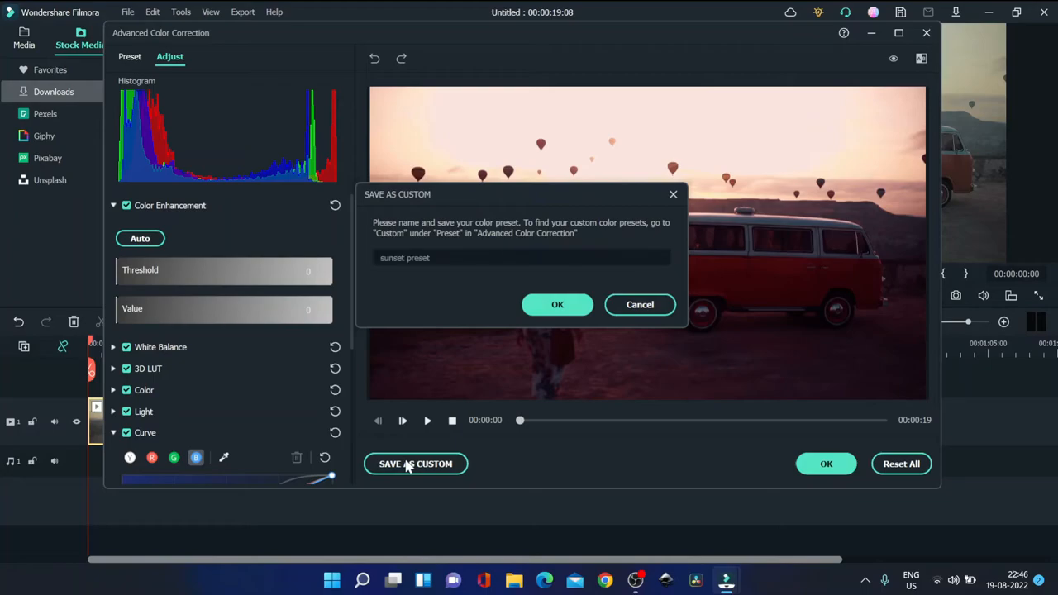
{"action": "left_click", "coordinate": [558, 305]}
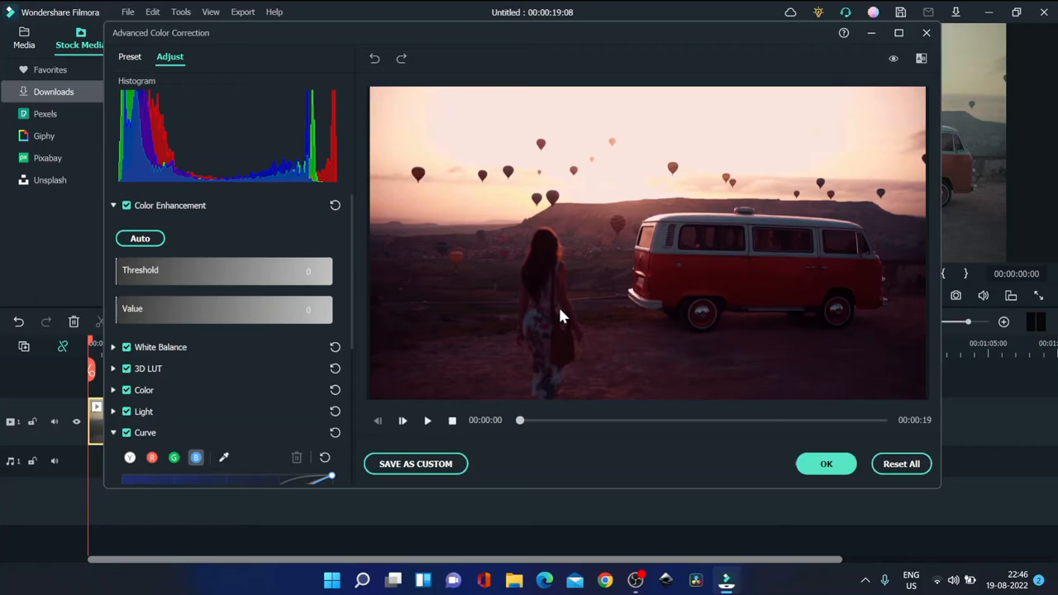
Close the grading with OK, reopen Color Correction and filter presets to Custom, showing both sunset presets
{"action": "left_click", "coordinate": [817, 465]}
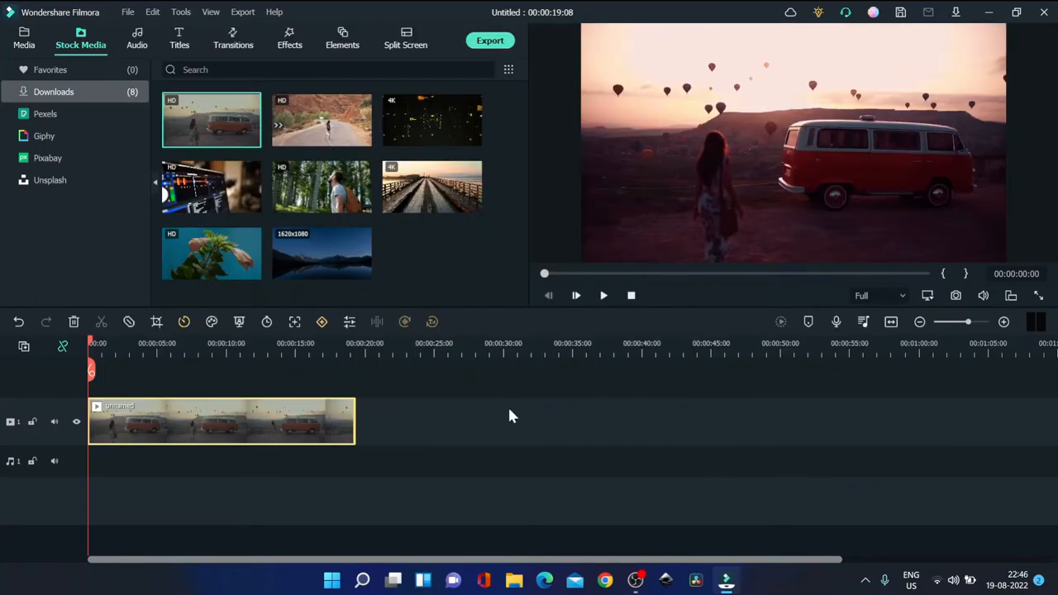
{"action": "right_click", "coordinate": [196, 420]}
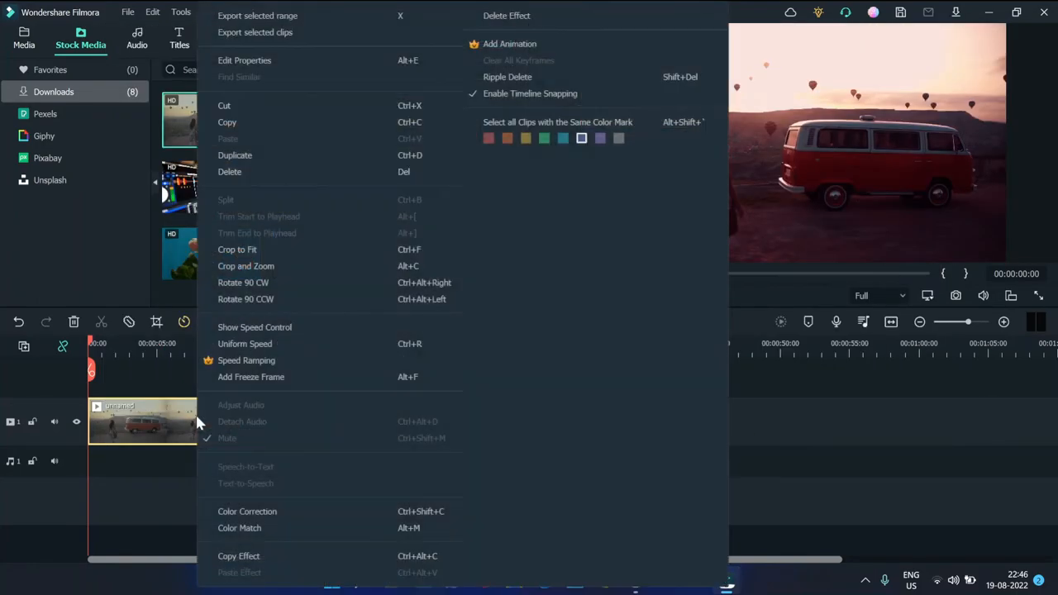
{"action": "left_click", "coordinate": [266, 514]}
{"action": "left_click", "coordinate": [159, 96]}
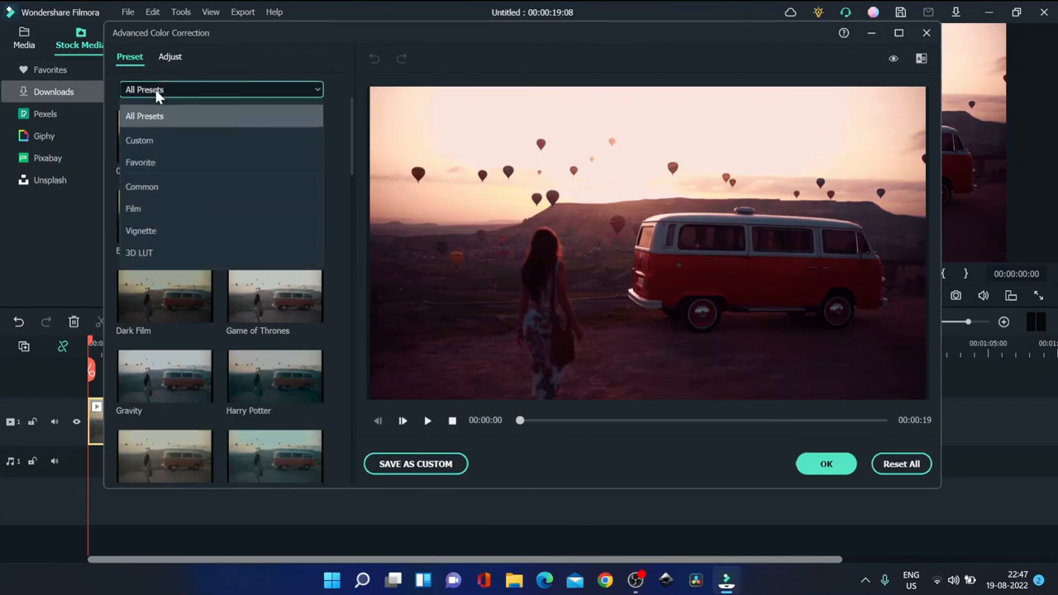
{"action": "left_click", "coordinate": [149, 143]}
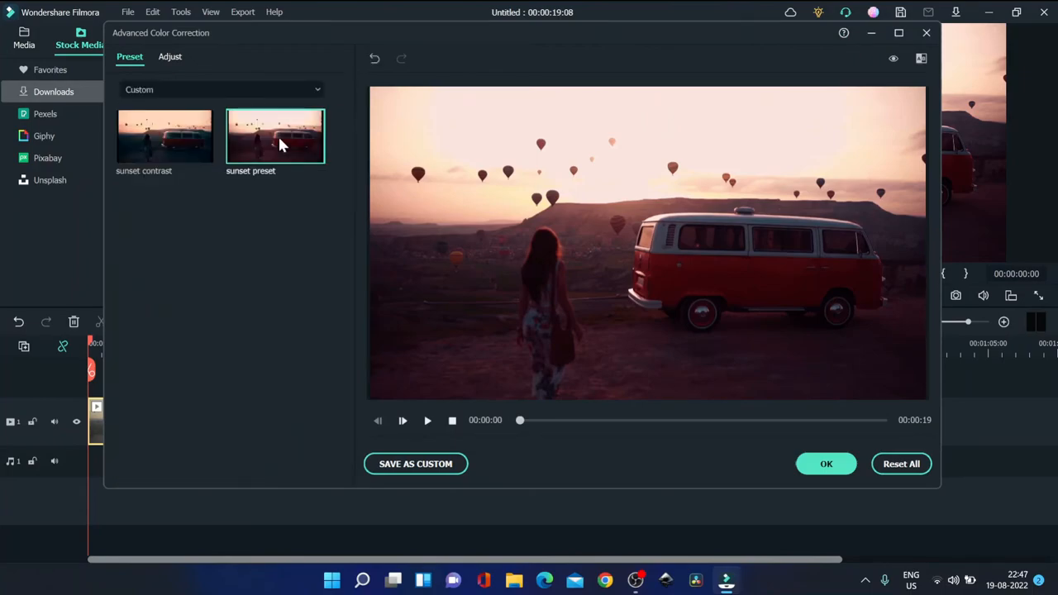
Compare the original and graded balloon clip in Side by Side View from the Adjust controls
{"action": "left_click", "coordinate": [170, 56]}
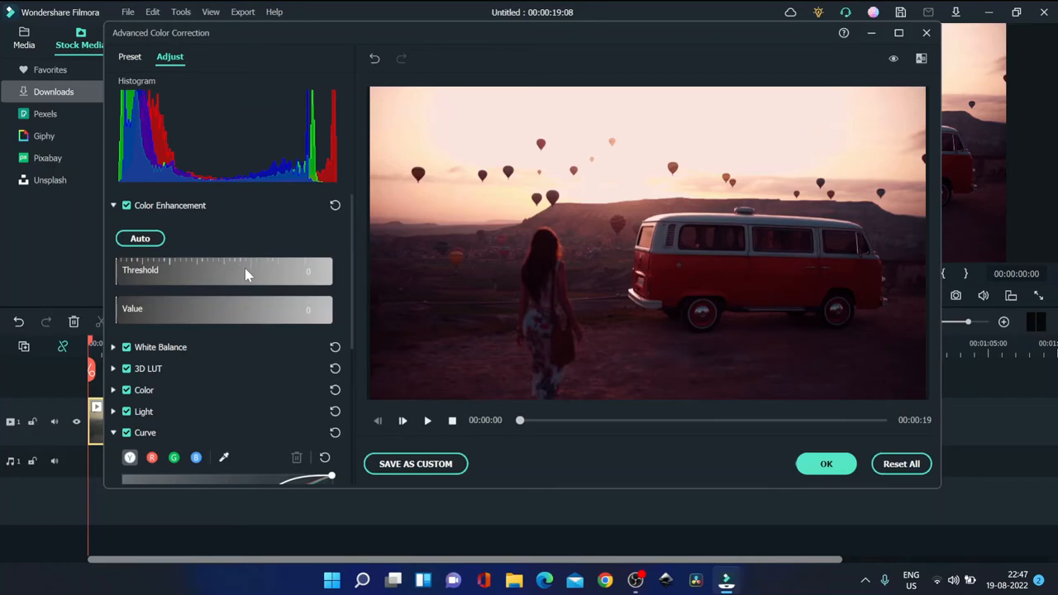
{"action": "left_click", "coordinate": [921, 59]}
{"action": "left_click", "coordinate": [941, 96]}
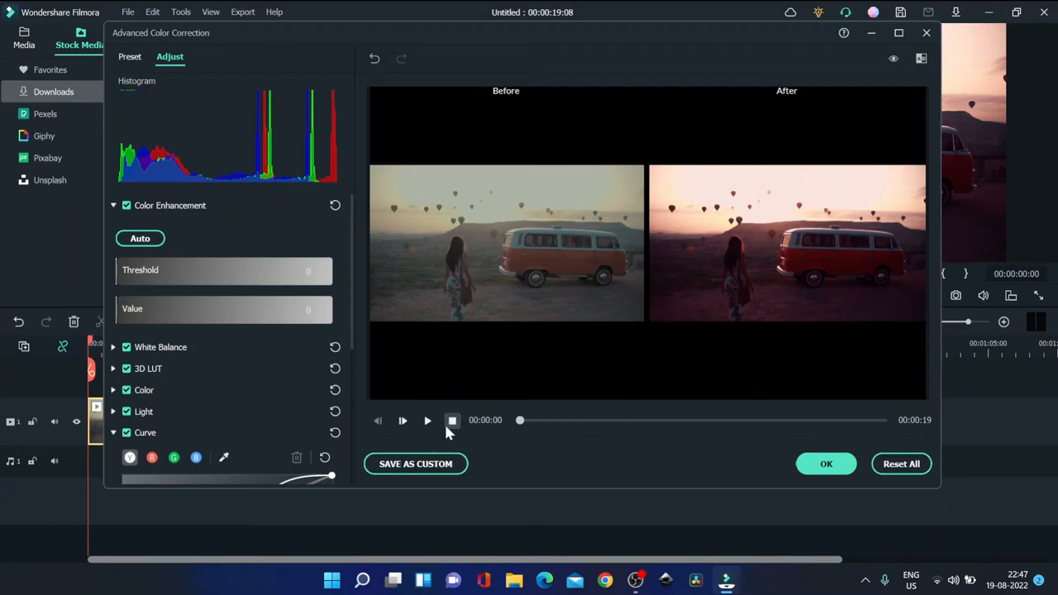
{"action": "scroll", "coordinate": [226, 393], "scroll_direction": "down", "scroll_amount": 2}
{"action": "scroll", "coordinate": [227, 392], "scroll_direction": "down", "scroll_amount": 2}
{"action": "left_click_drag", "start_coordinate": [203, 393], "coordinate": [151, 387]}
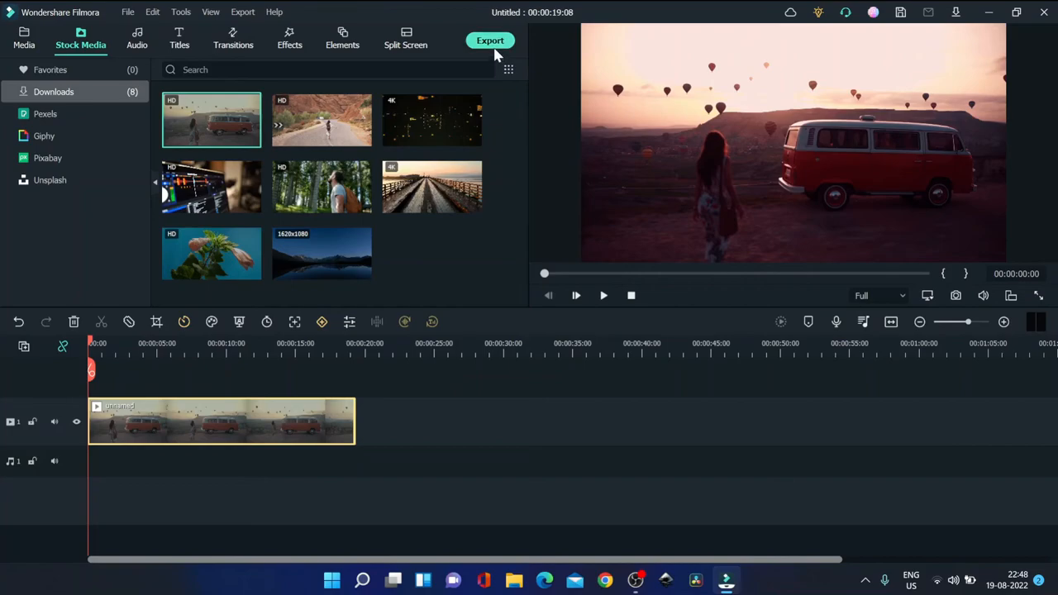
Bring up the Export dialog for the graded clip, a 1080p MP4 named My Video
{"action": "left_click", "coordinate": [493, 43]}
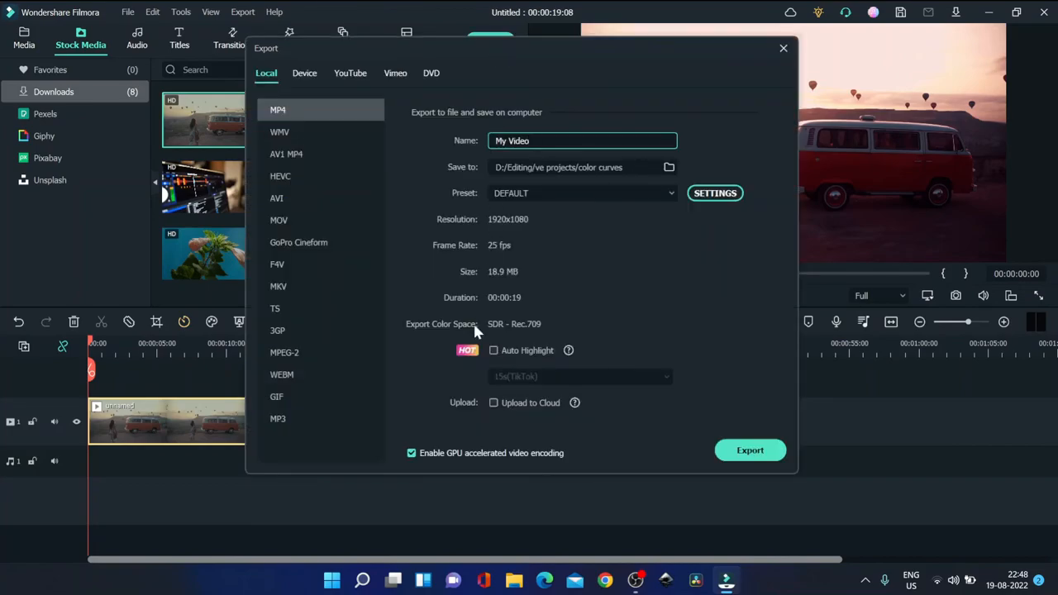